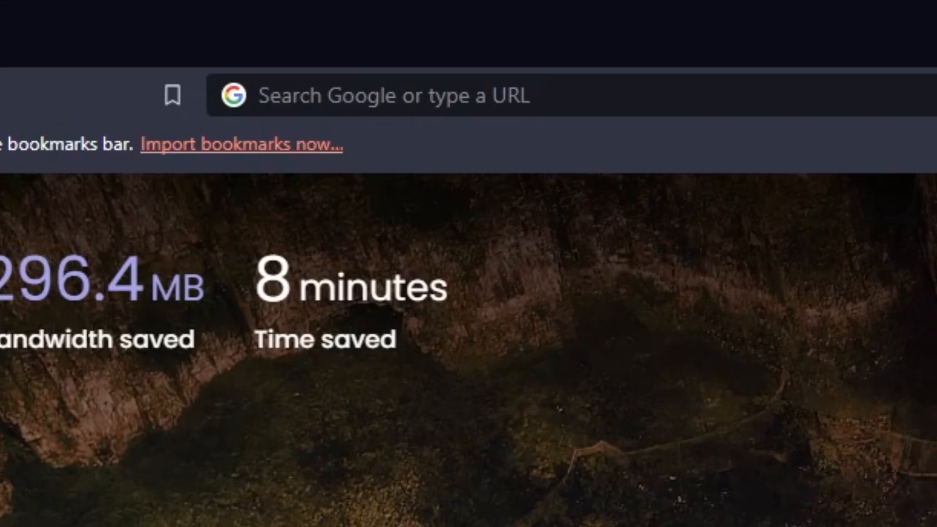
- Load the router admin page at 192.168.1.1 in Opera's address bar
{"action": "left_click", "coordinate": [277, 95]}
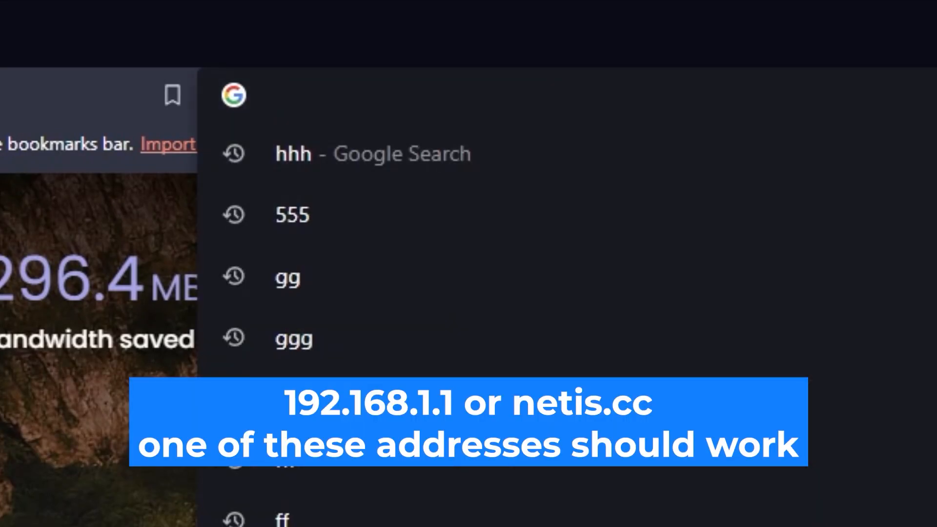
{"action": "type", "text": "192."}
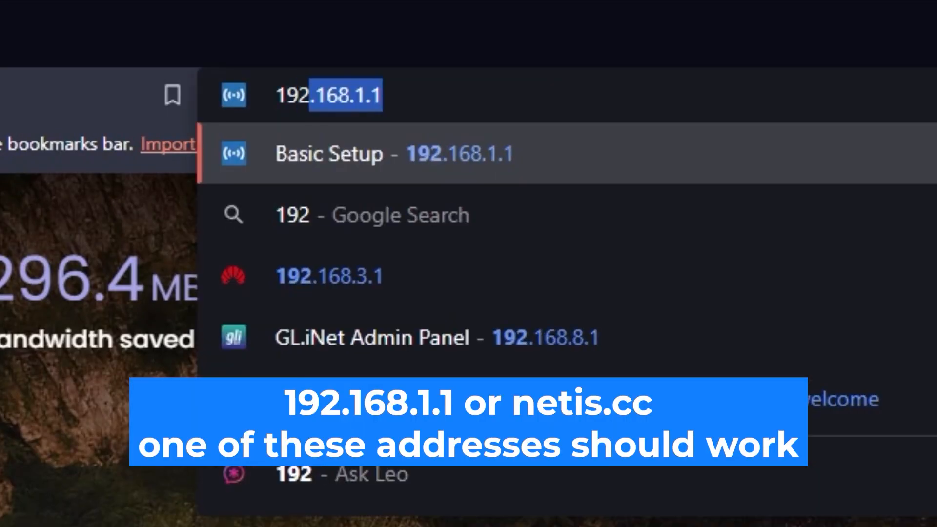
{"action": "type", "text": "168.1.1"}
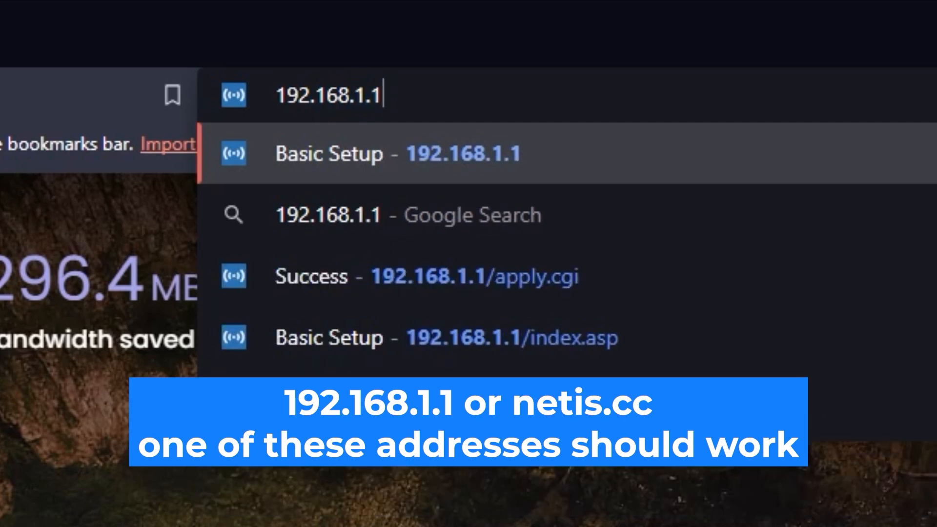
{"action": "key", "text": "Return"}
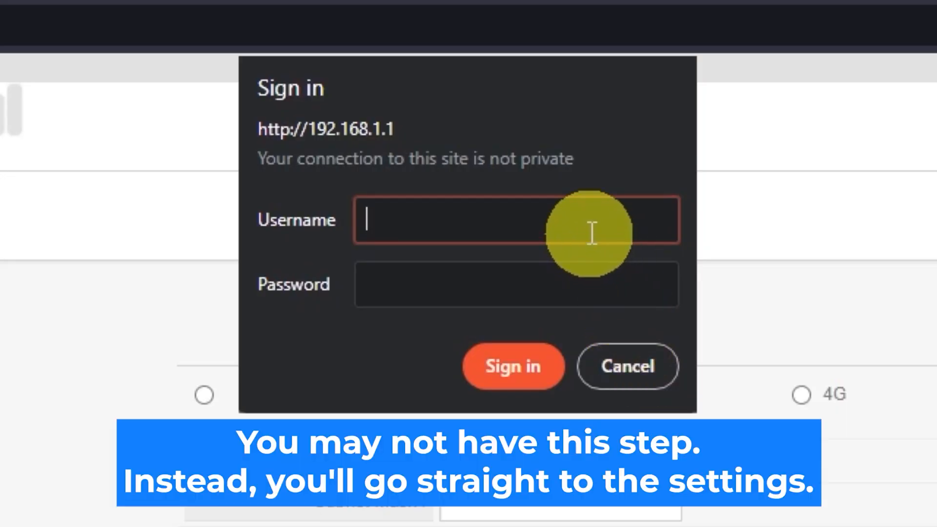
- Enter the router username and password in the Sign in dialog and submit
{"action": "type", "text": "guest"}
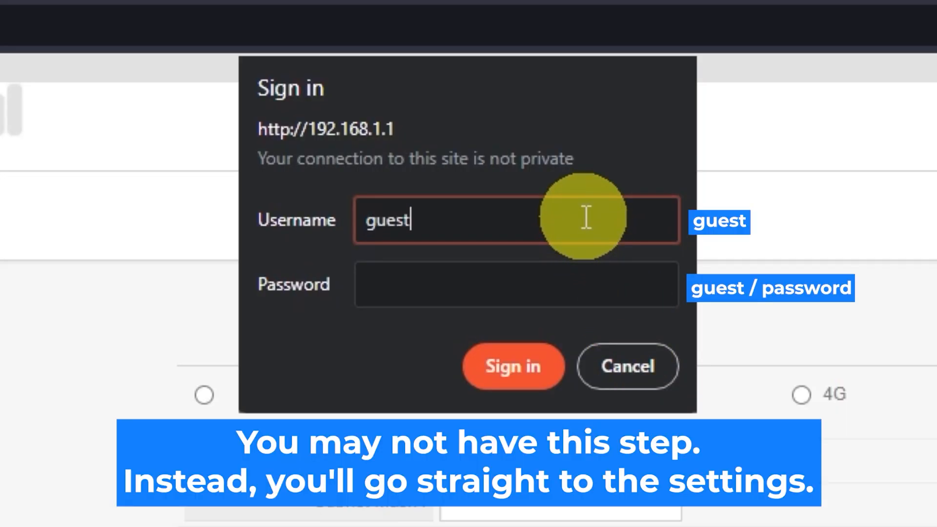
{"action": "left_click", "coordinate": [545, 273]}
{"action": "type", "text": "guest"}
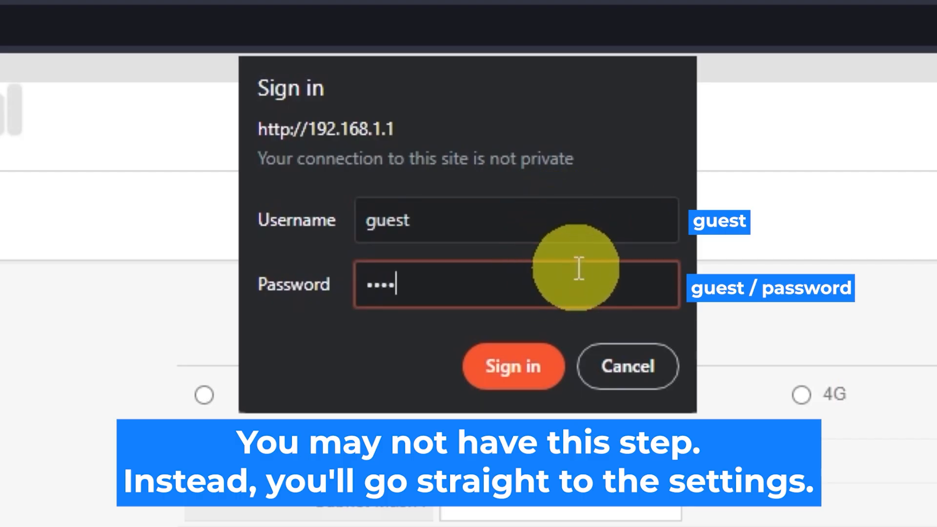
{"action": "left_click", "coordinate": [535, 359]}
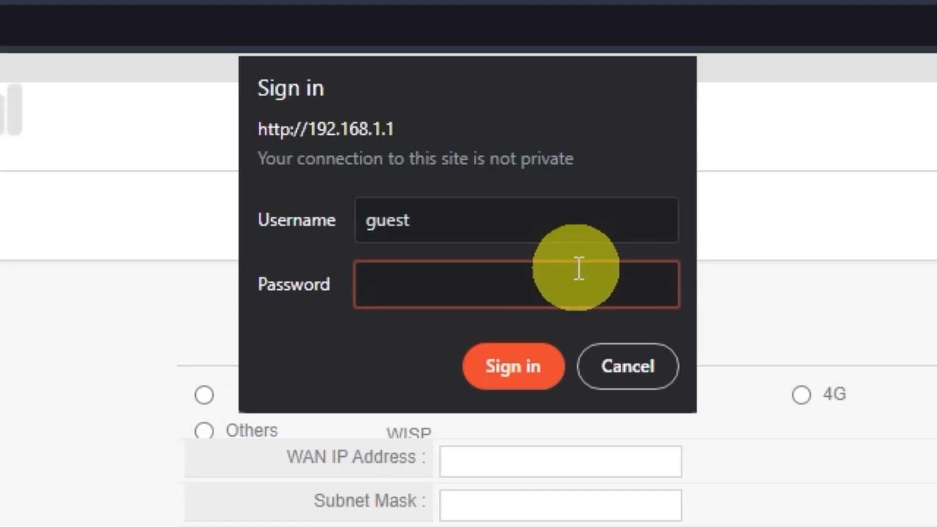
- Retry the sign-in with the router credentials after the timeout until Quick Setup loads
{"action": "type", "text": "admin"}
{"action": "left_click", "coordinate": [534, 352]}
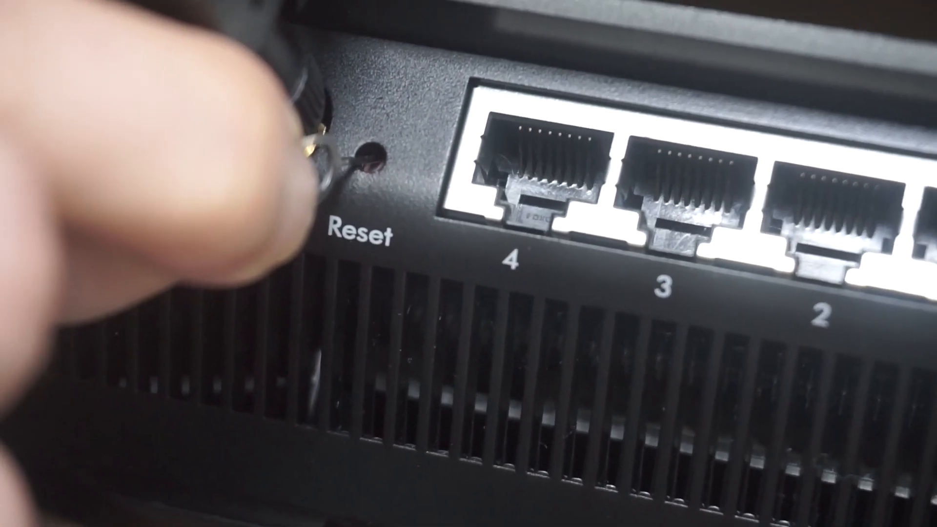
{"action": "type", "text": "g"}
{"action": "type", "text": "uest"}
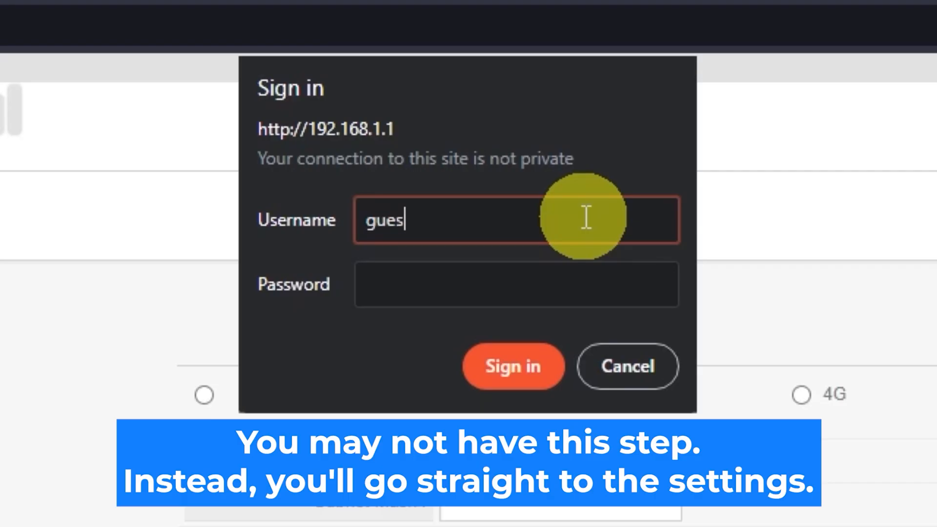
{"action": "left_click", "coordinate": [542, 274]}
{"action": "type", "text": "guest"}
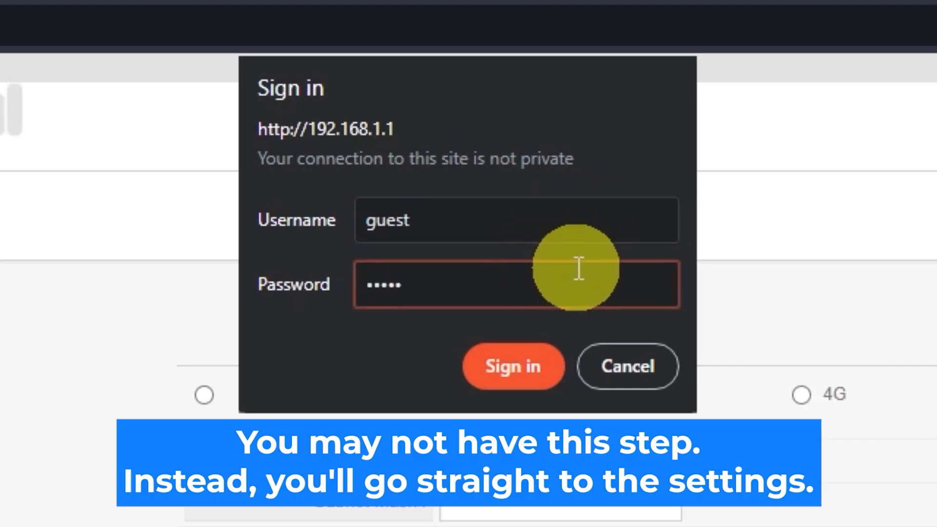
{"action": "left_click", "coordinate": [534, 356]}
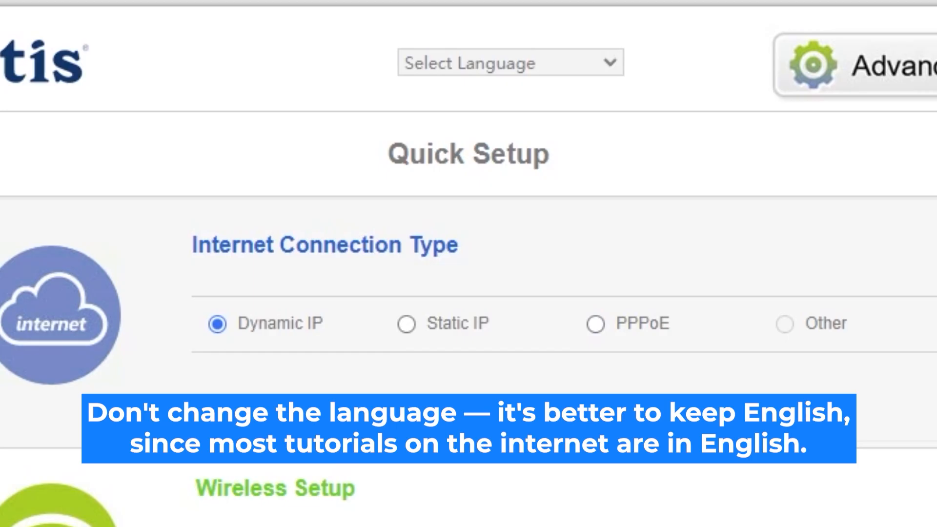
- Choose English from the Select Language dropdown
{"action": "left_click", "coordinate": [611, 62]}
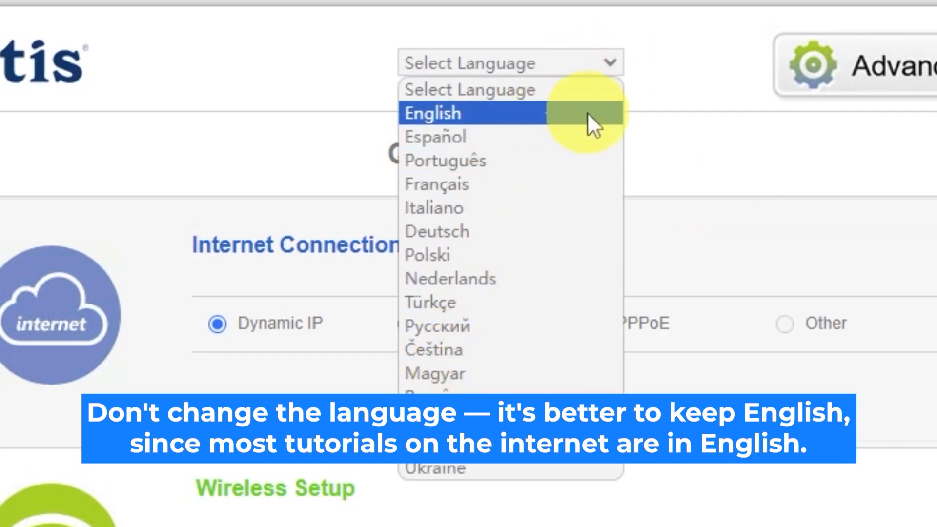
{"action": "left_click", "coordinate": [461, 111]}
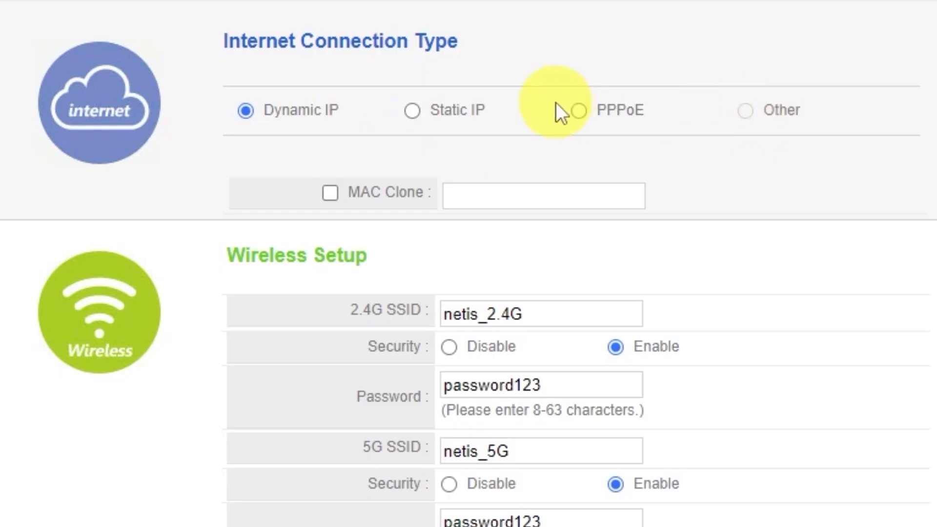
{"action": "left_click", "coordinate": [417, 116]}
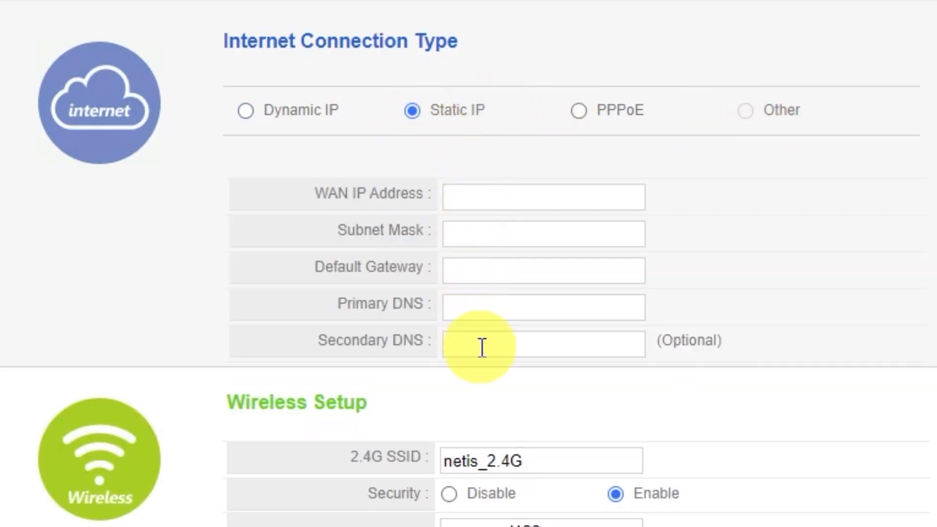
{"action": "left_click", "coordinate": [579, 111]}
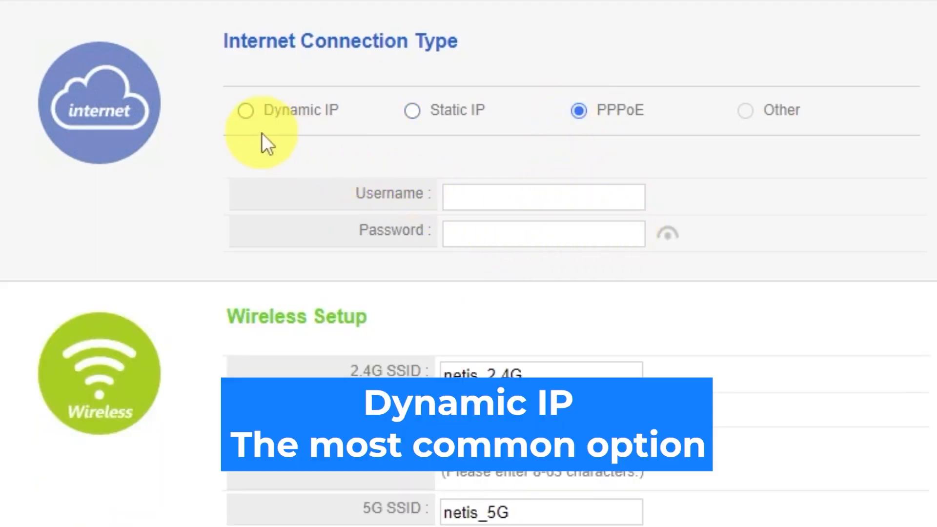
{"action": "left_click", "coordinate": [246, 111]}
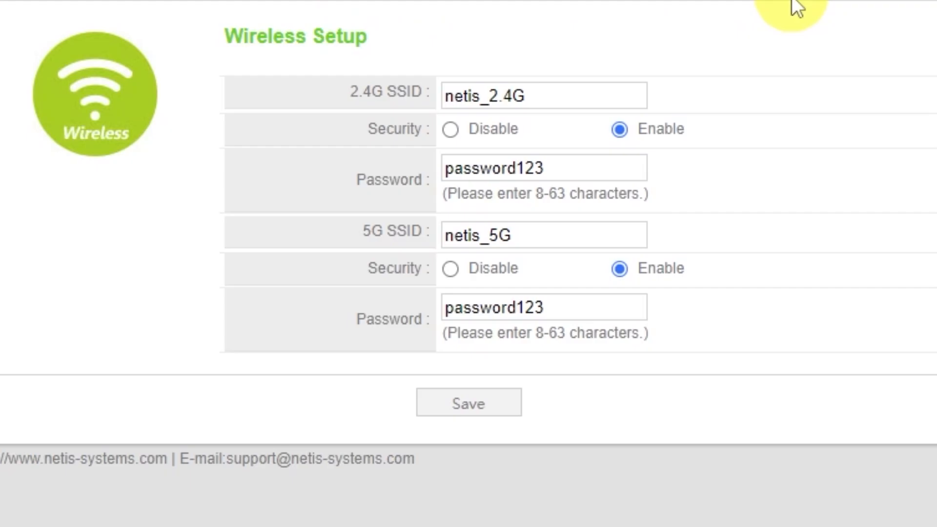
- Leave the 2.4G and 5G SSIDs and passwords unchanged with security enabled, then save
{"action": "left_click", "coordinate": [561, 98]}
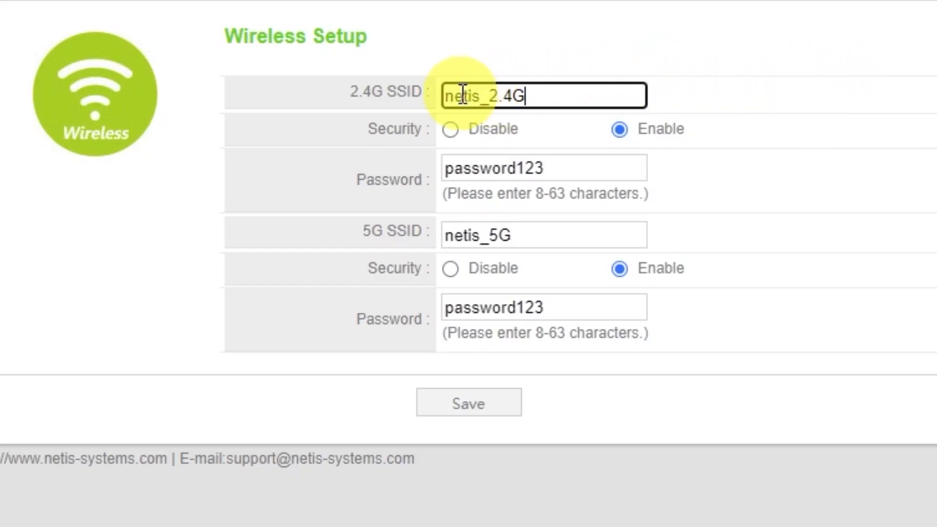
{"action": "left_click", "coordinate": [620, 130]}
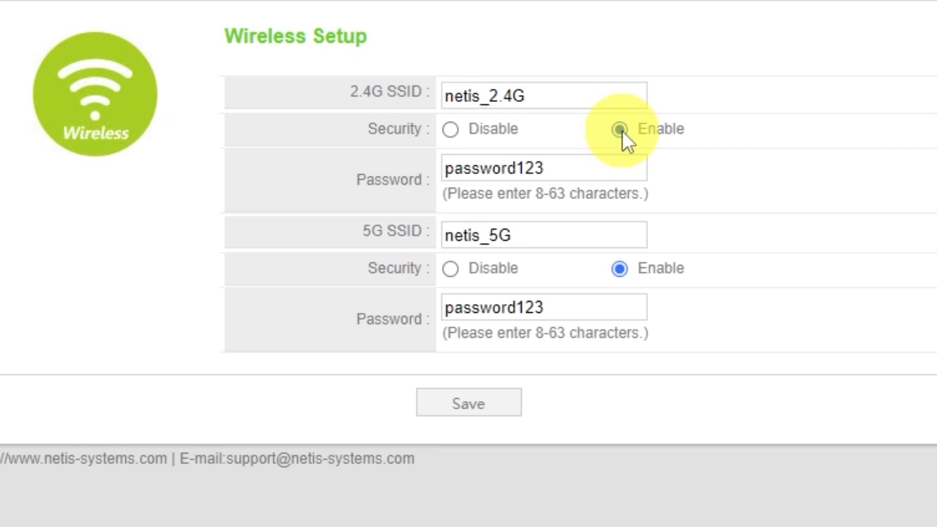
{"action": "left_click", "coordinate": [562, 169]}
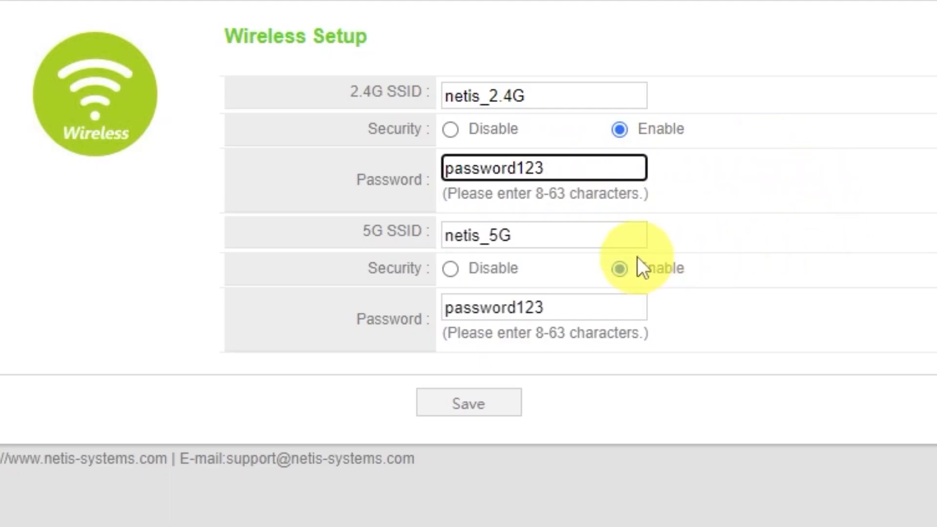
{"action": "left_click", "coordinate": [531, 238]}
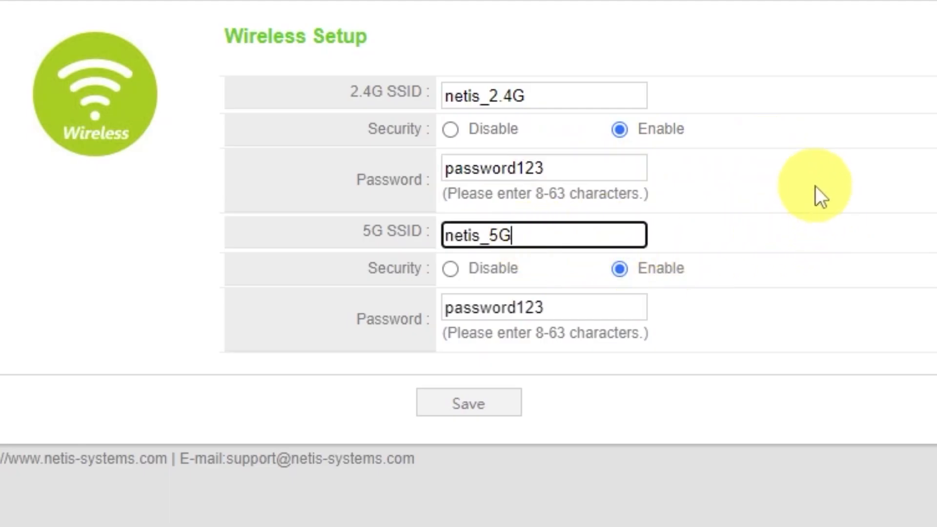
{"action": "left_click", "coordinate": [559, 307]}
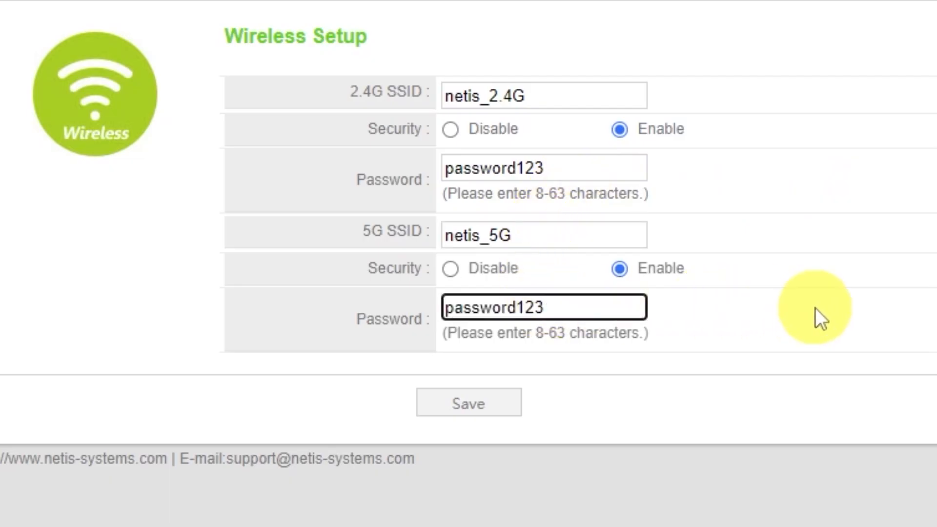
{"action": "left_click", "coordinate": [487, 406]}
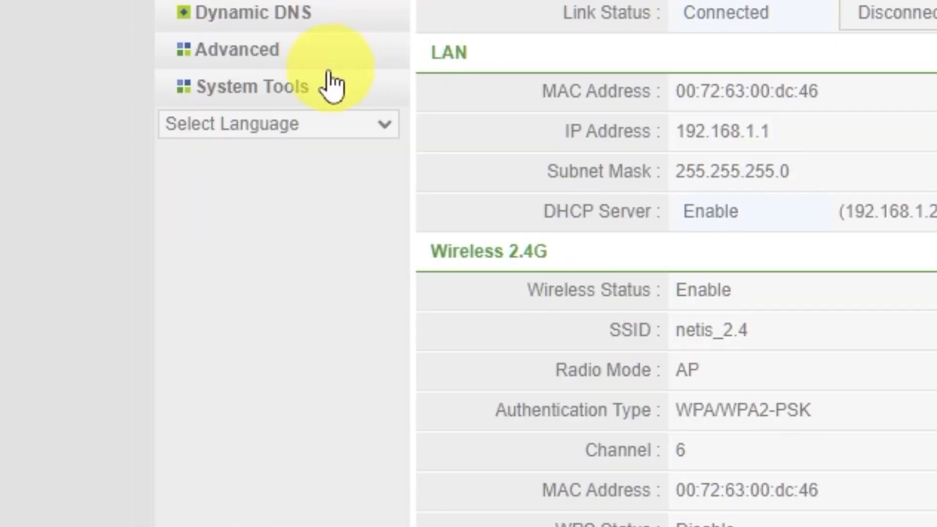
- Under System Tools > Password, enter a new username, new password and confirmation, then save
{"action": "left_click", "coordinate": [299, 91]}
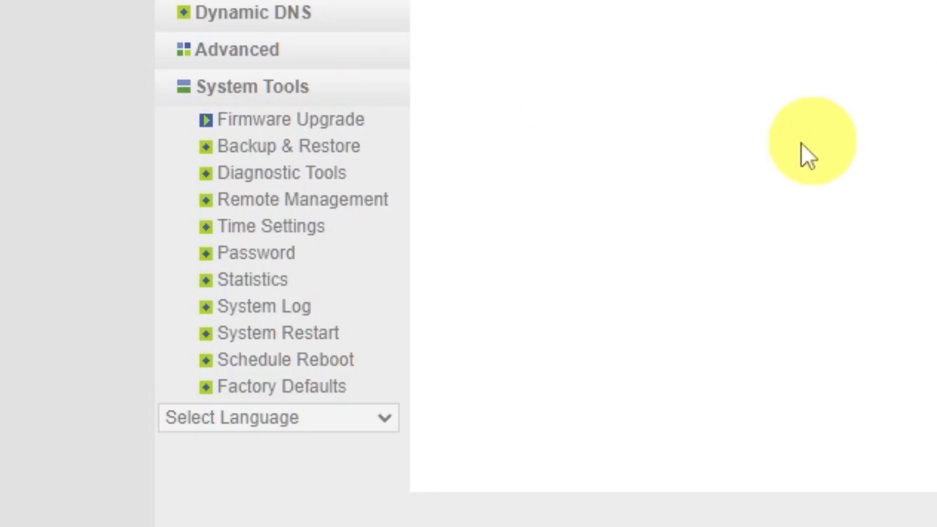
{"action": "left_click", "coordinate": [277, 259]}
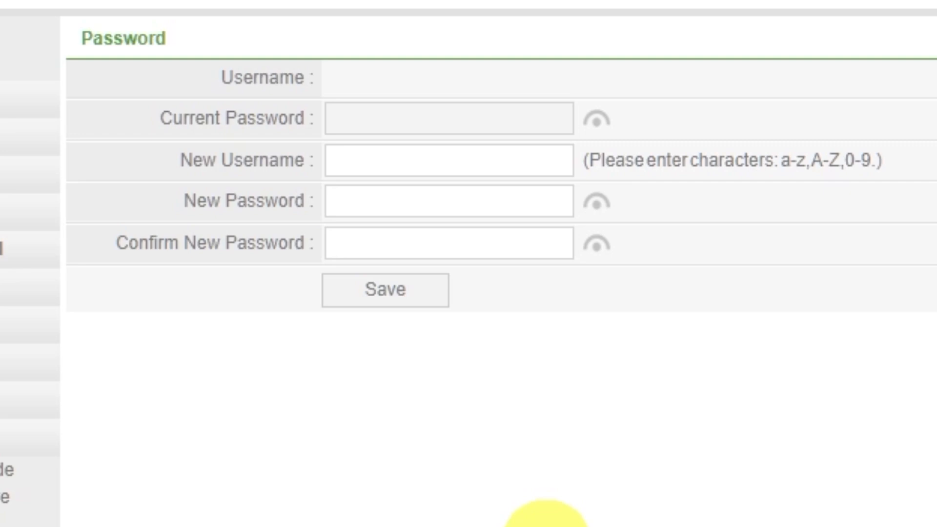
{"action": "left_click", "coordinate": [532, 166]}
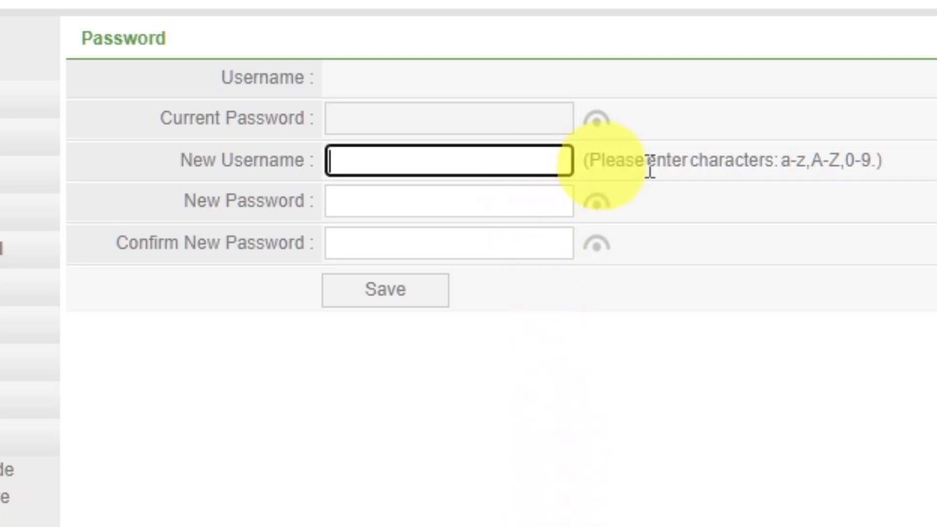
{"action": "type", "text": "guest"}
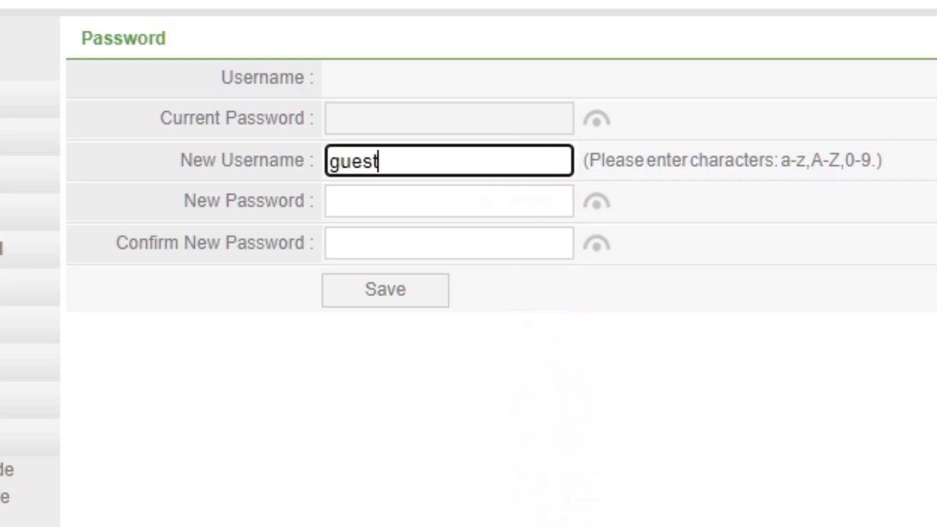
{"action": "left_click", "coordinate": [559, 212]}
{"action": "type", "text": "guest"}
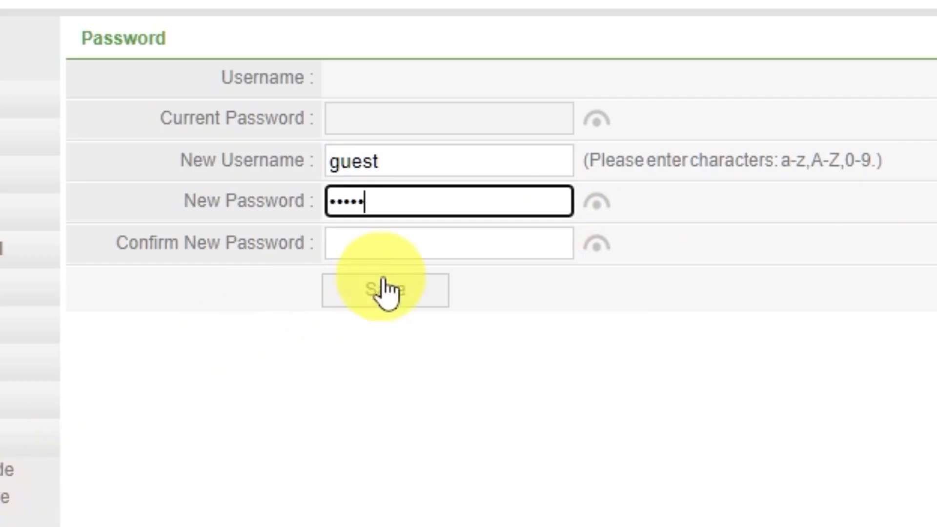
{"action": "left_click", "coordinate": [548, 250]}
{"action": "type", "text": "guest"}
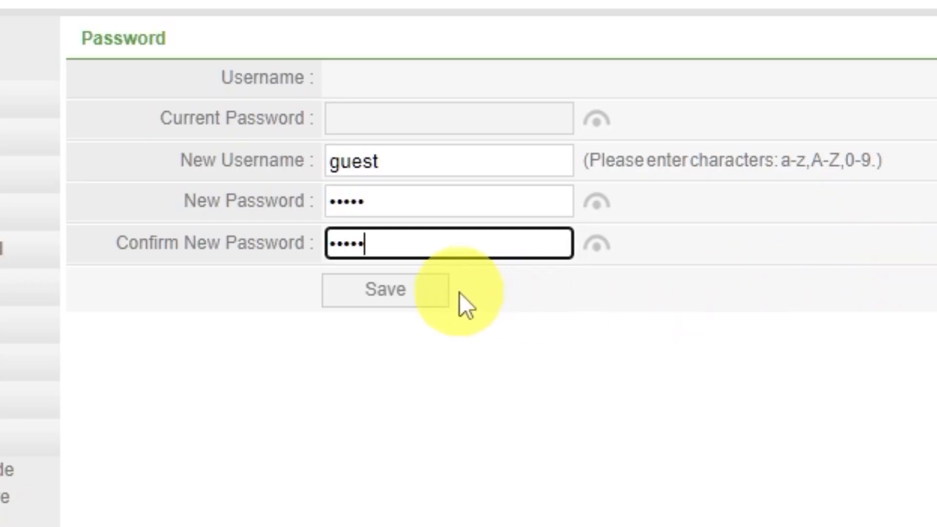
{"action": "left_click", "coordinate": [425, 294]}
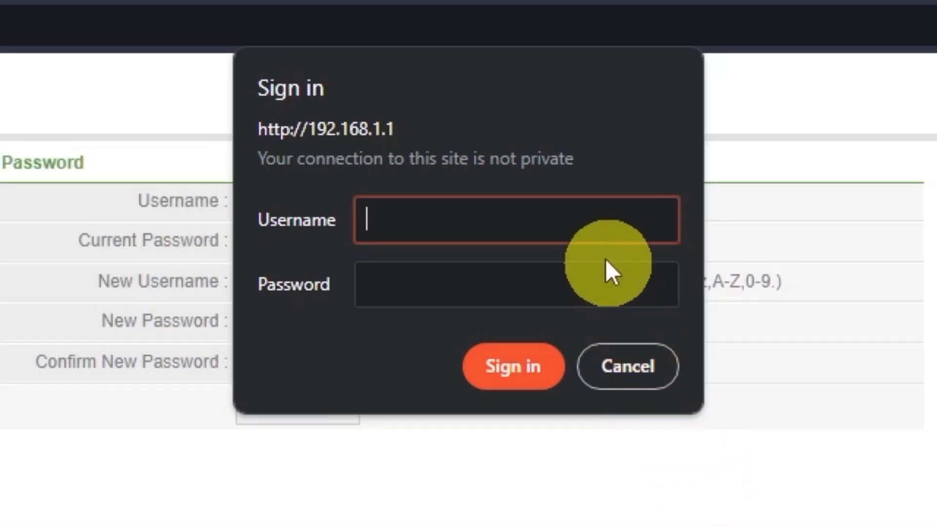
- Sign in with the new admin username and password in the browser dialog
{"action": "type", "text": "guest"}
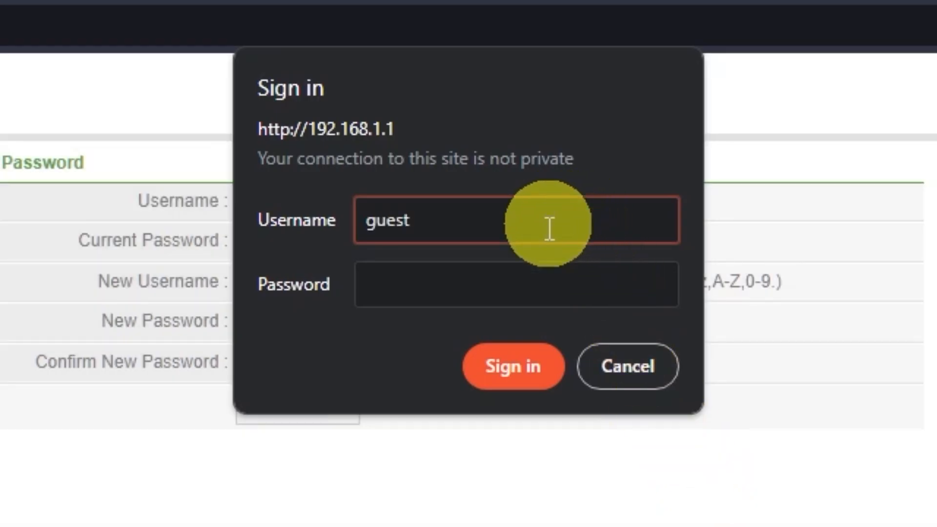
{"action": "left_click", "coordinate": [542, 273]}
{"action": "type", "text": "guest"}
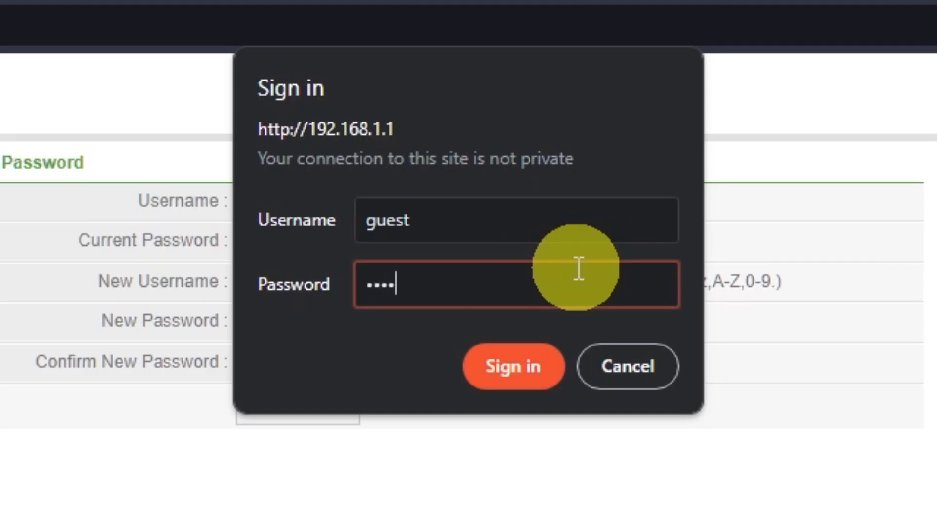
{"action": "left_click", "coordinate": [534, 356]}
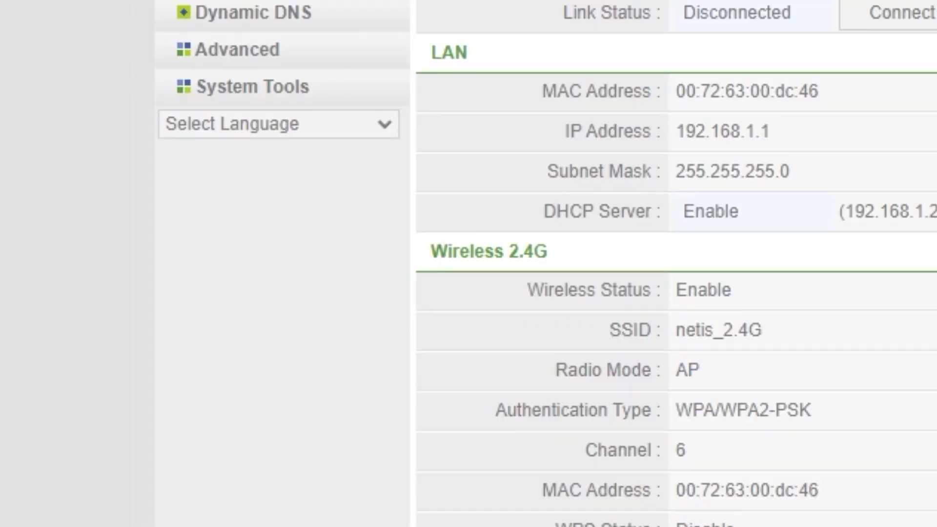
- Restart the router via System Tools > System Restart and confirm with OK
{"action": "left_click", "coordinate": [288, 92]}
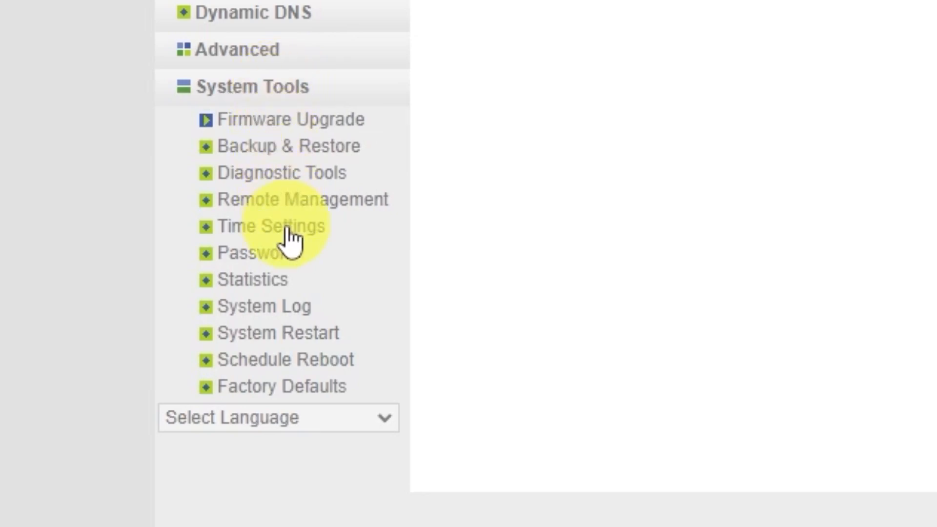
{"action": "left_click", "coordinate": [318, 337]}
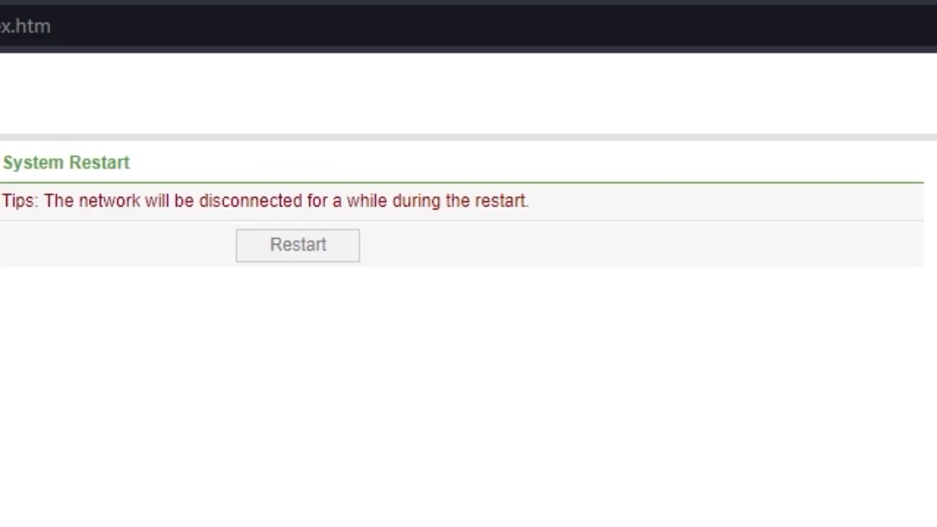
{"action": "left_click", "coordinate": [314, 247]}
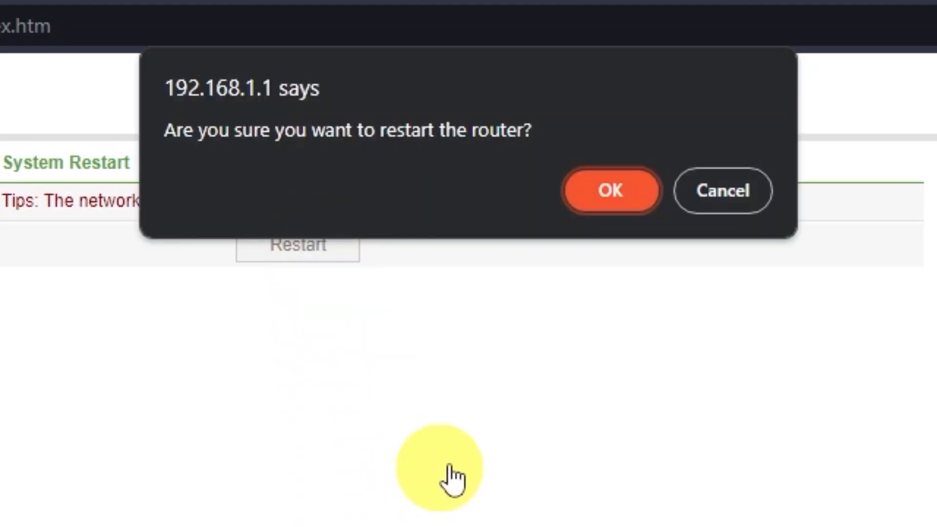
{"action": "left_click", "coordinate": [605, 193]}
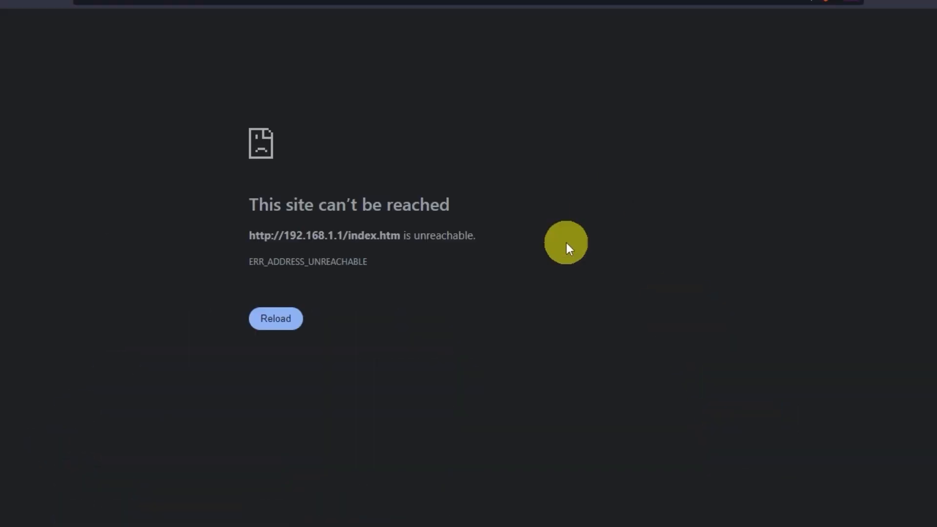
- Reload the unreachable page and test an address (zxzxzxz) in a new tab
{"action": "left_click", "coordinate": [306, 326]}
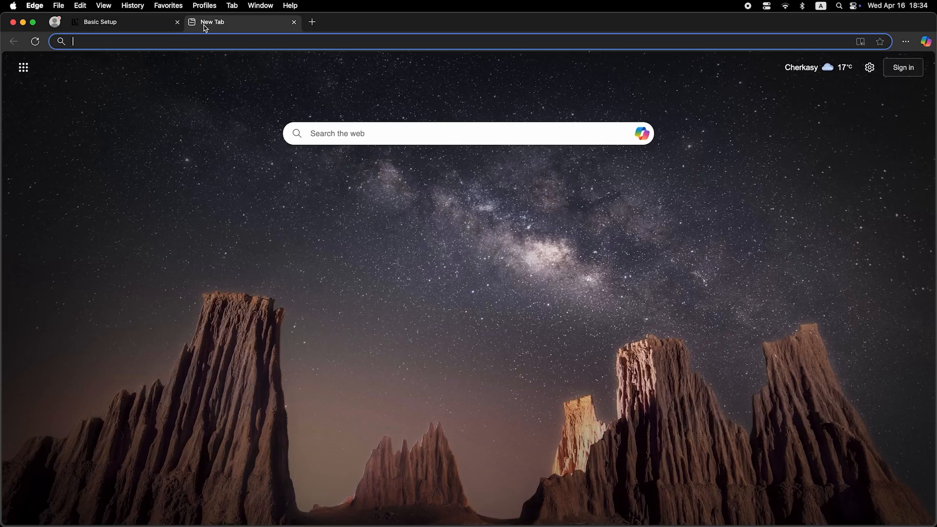
{"action": "left_click", "coordinate": [211, 42]}
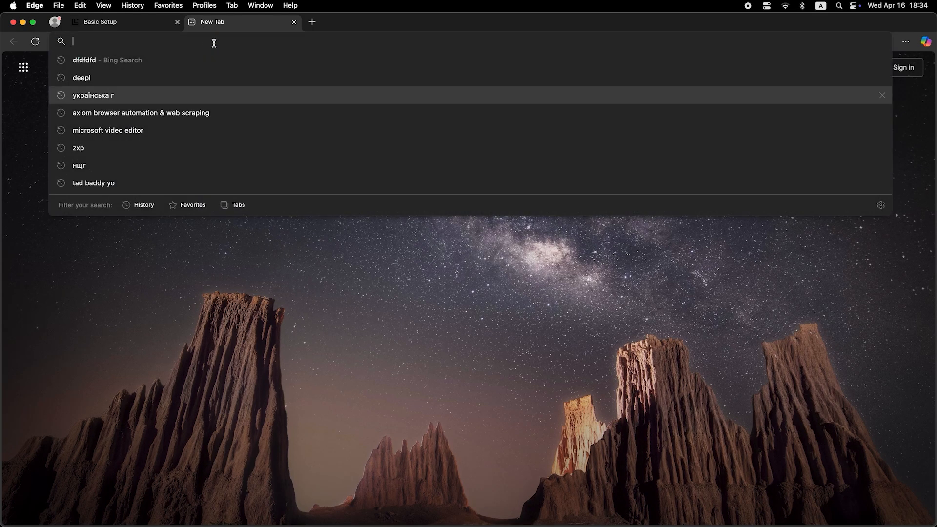
{"action": "type", "text": "zxzxzxz"}
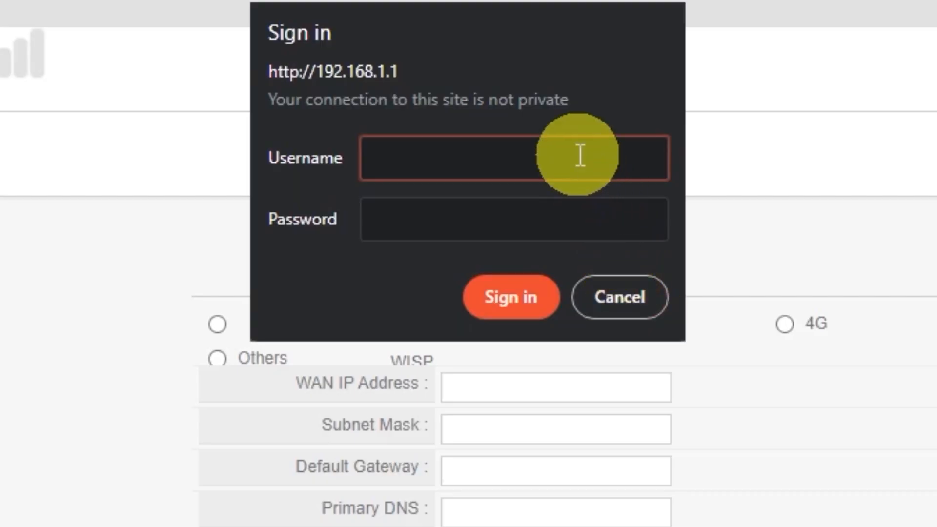
- Sign in after the reboot with the new admin username and password
{"action": "type", "text": "guest"}
{"action": "left_click", "coordinate": [542, 210]}
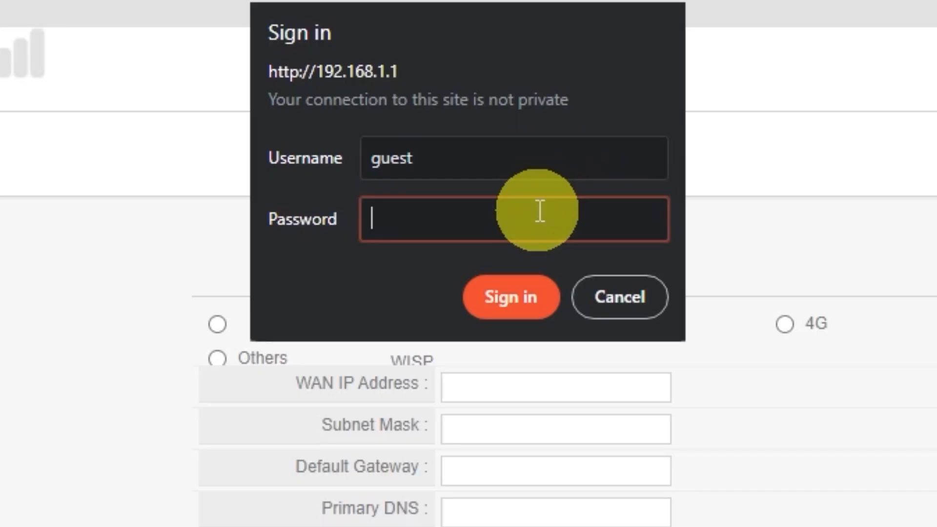
{"action": "type", "text": "guest"}
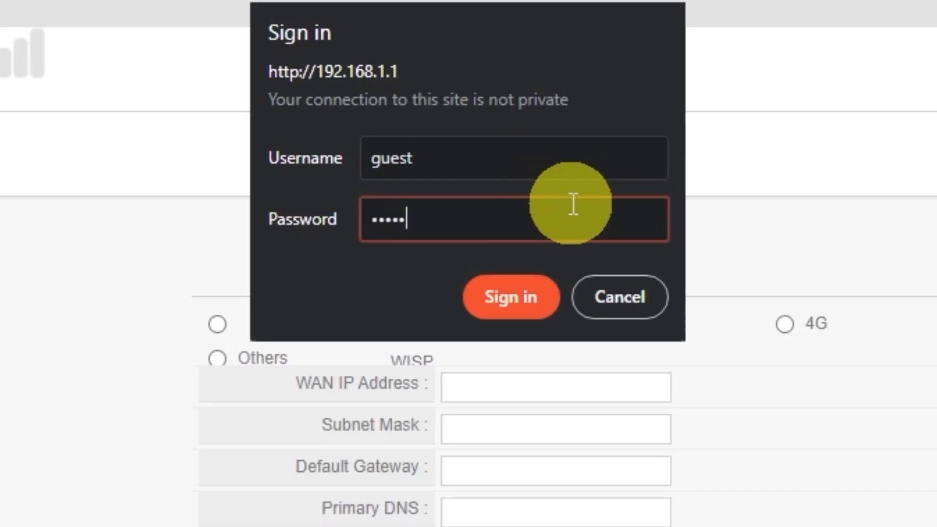
{"action": "left_click", "coordinate": [535, 279]}
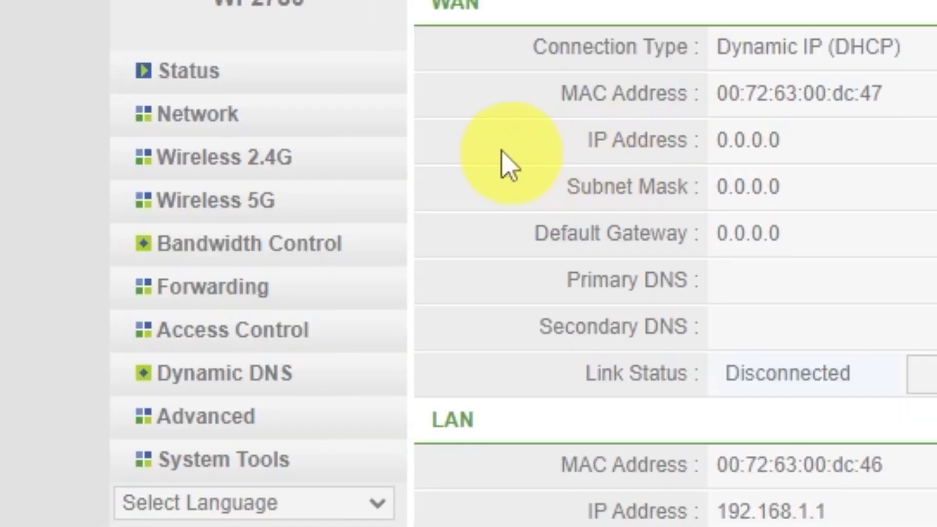
{"action": "left_click", "coordinate": [235, 116]}
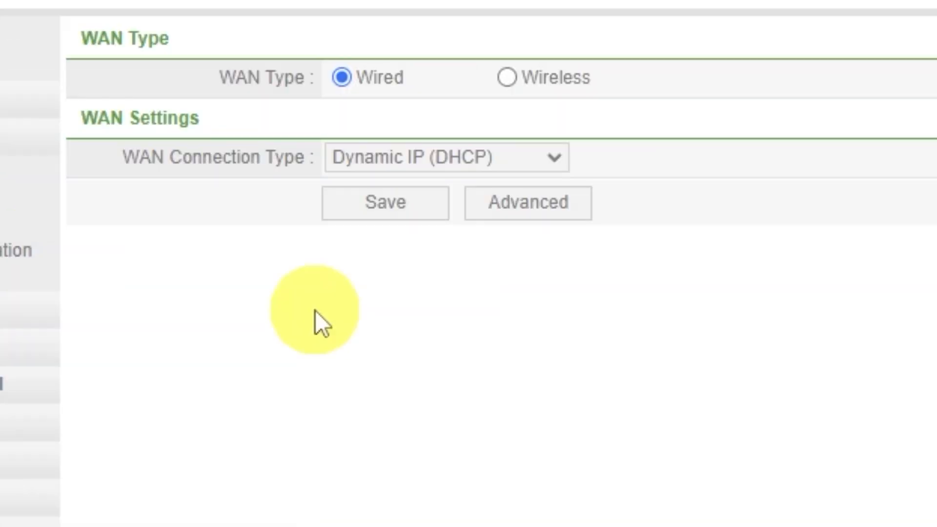
{"action": "left_click", "coordinate": [507, 211]}
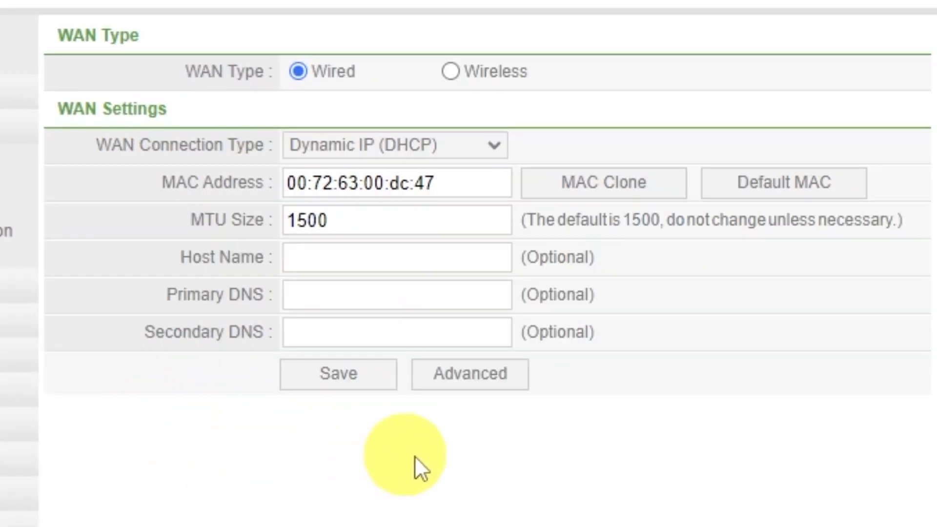
{"action": "left_click", "coordinate": [629, 190]}
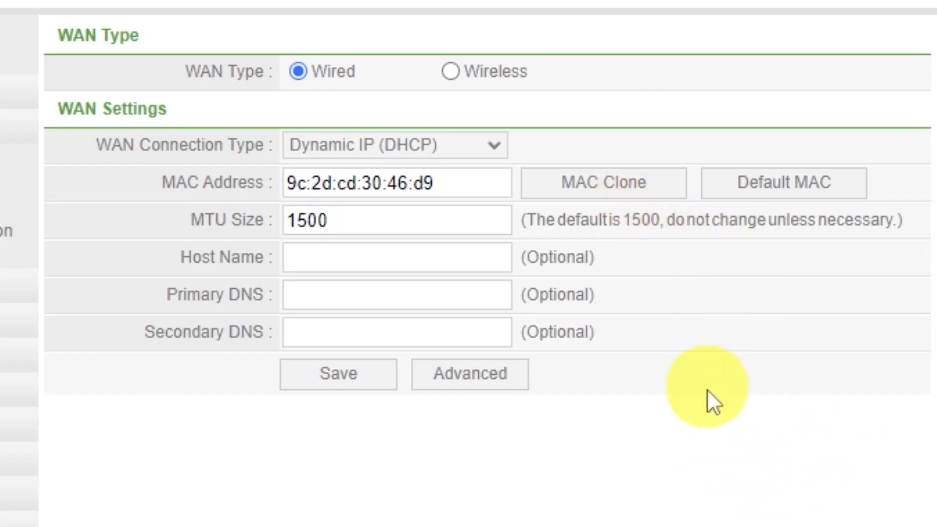
{"action": "left_click", "coordinate": [354, 391]}
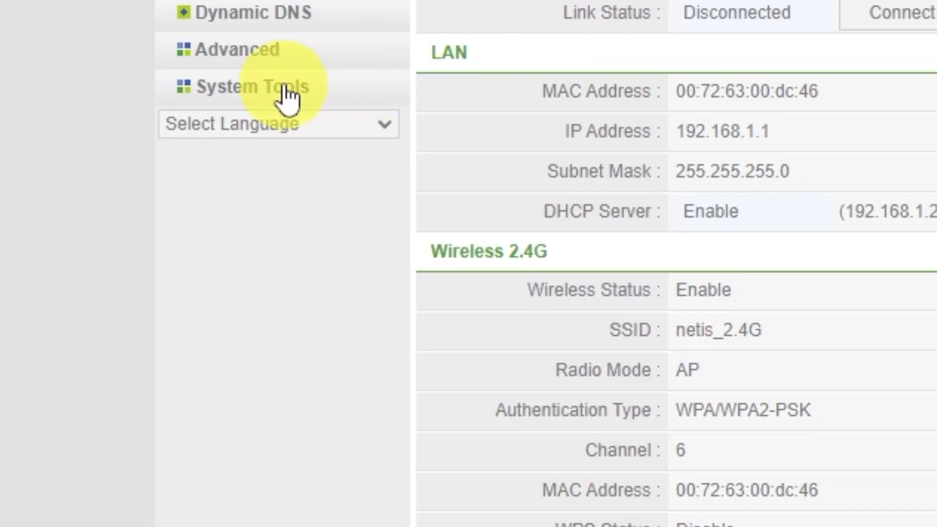
- Restart the router from System Tools > System Restart and confirm the reboot
{"action": "left_click", "coordinate": [163, 259]}
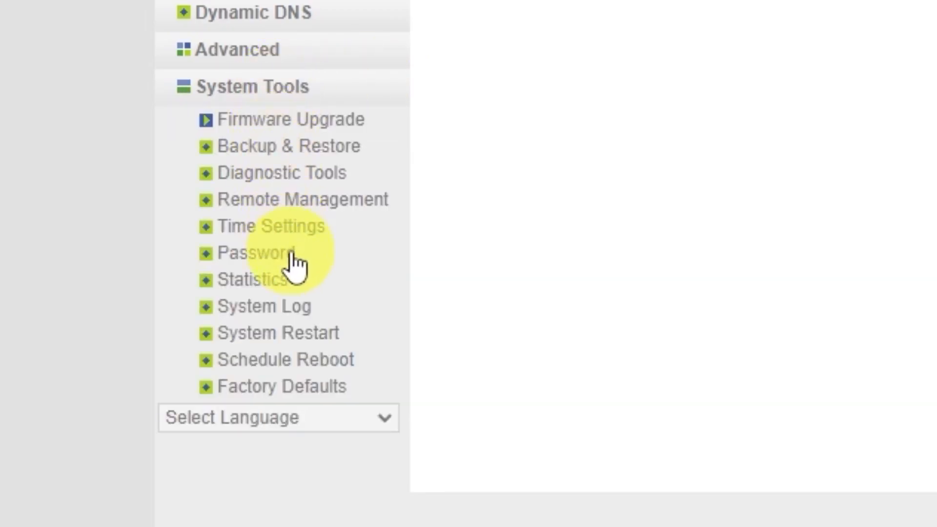
{"action": "left_click", "coordinate": [316, 336]}
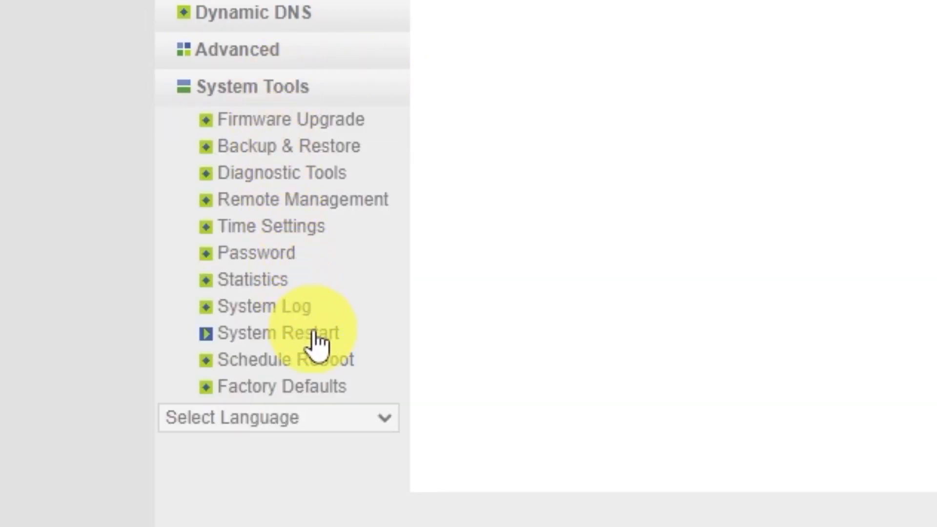
{"action": "left_click", "coordinate": [315, 248]}
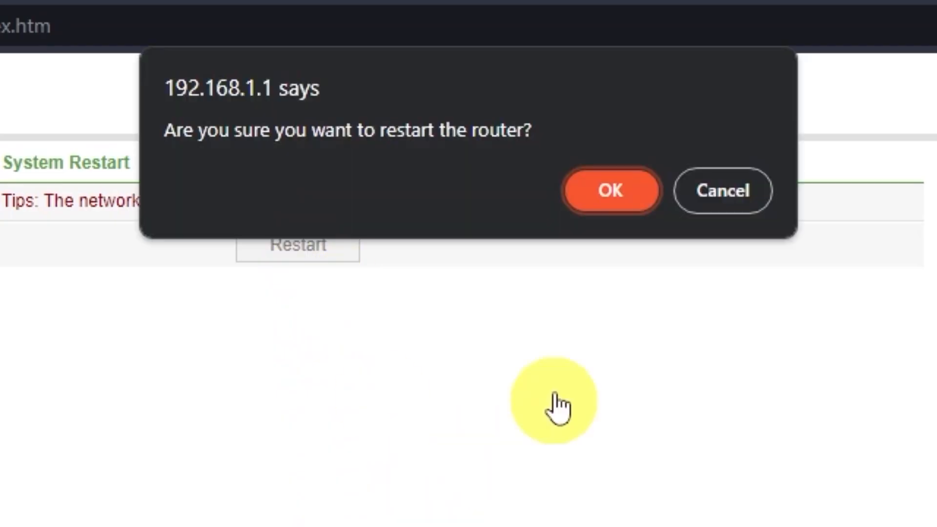
{"action": "left_click", "coordinate": [601, 203]}
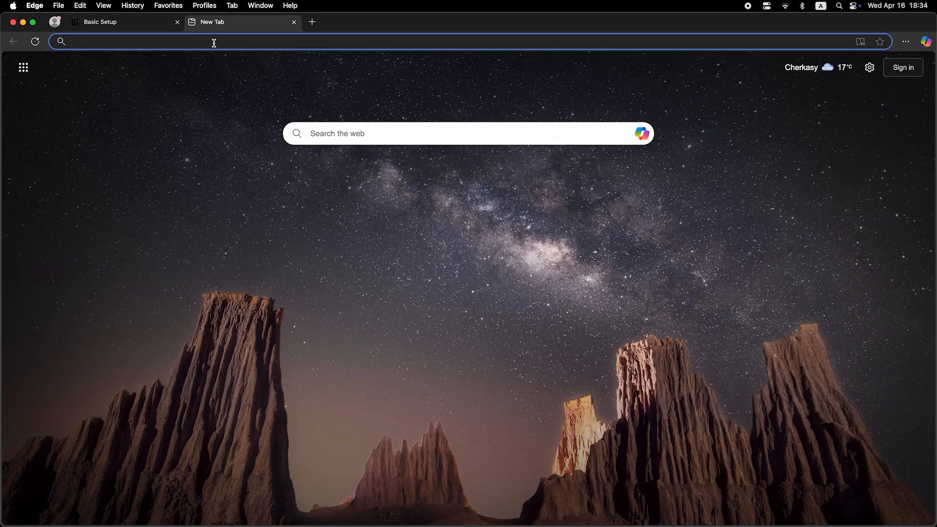
- Search Bing for 'dfdfdfdf' in Edge to verify internet access
{"action": "left_click", "coordinate": [214, 42]}
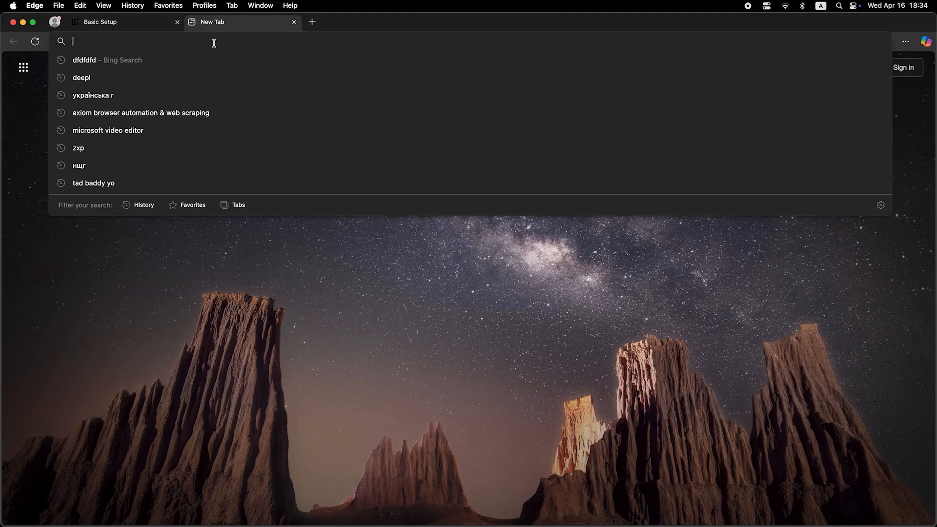
{"action": "type", "text": "dfdfdfdf"}
{"action": "key", "text": "Return"}
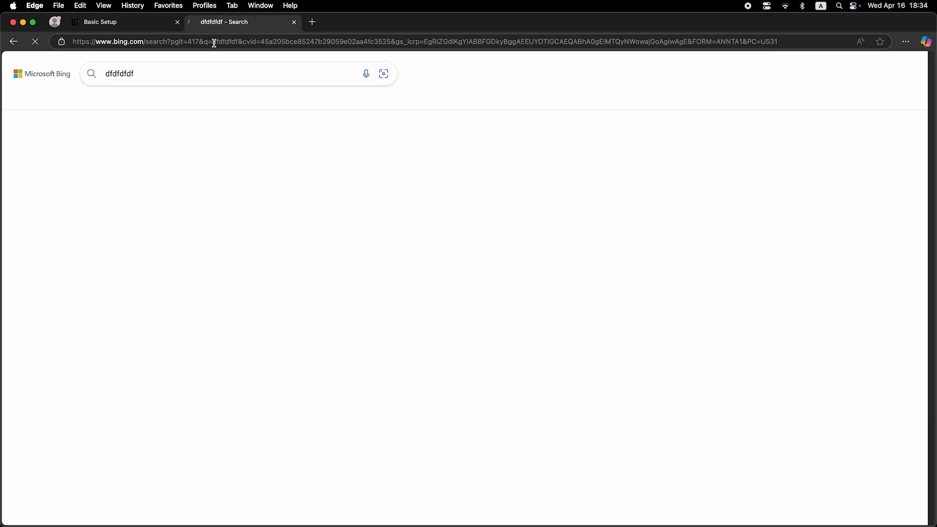